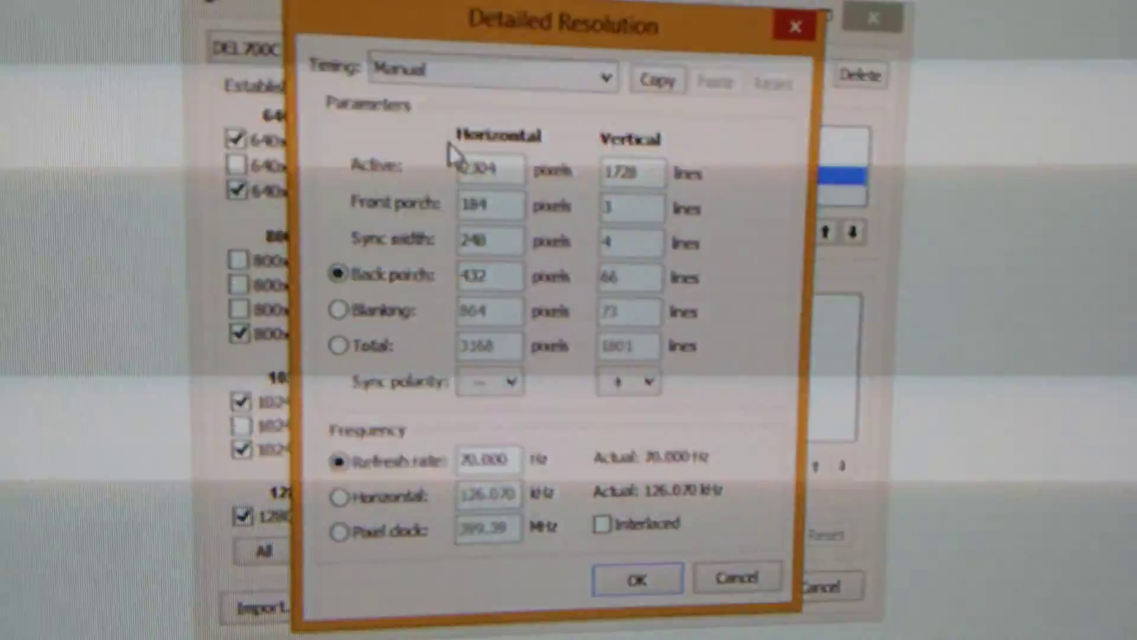
- Open the Timing dropdown for the 2304x1728 @ 70 Hz resolution to pick Automatic - CRT standard
click(506, 71)
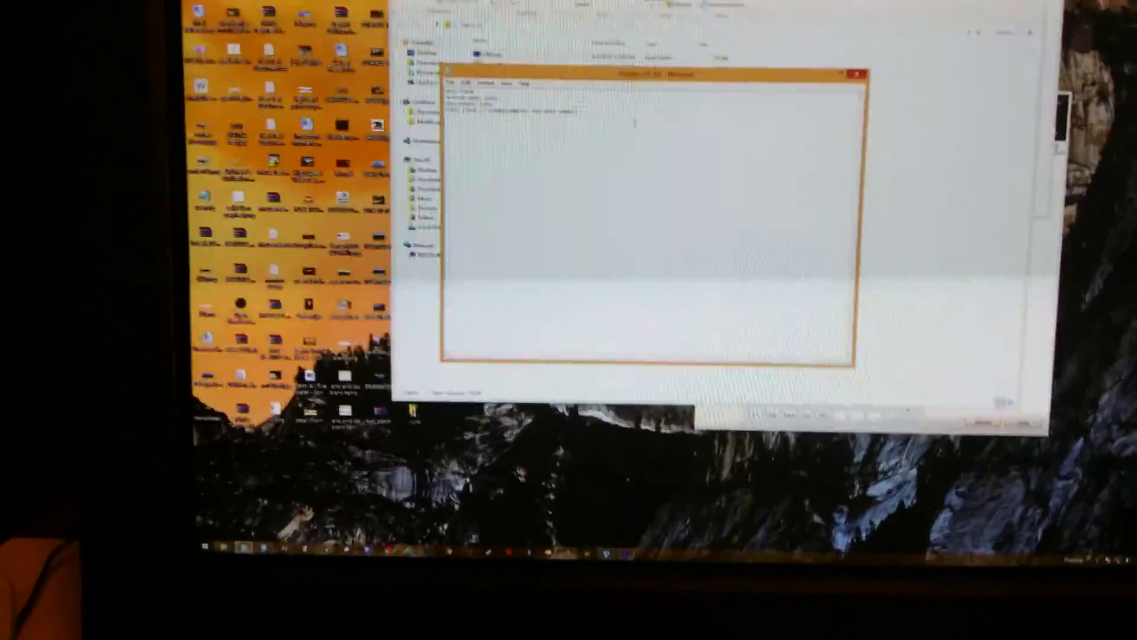
- Bring the folder forward, move CRU to the middle and Catalyst Control Center to the bottom-right
key(alt+Tab)
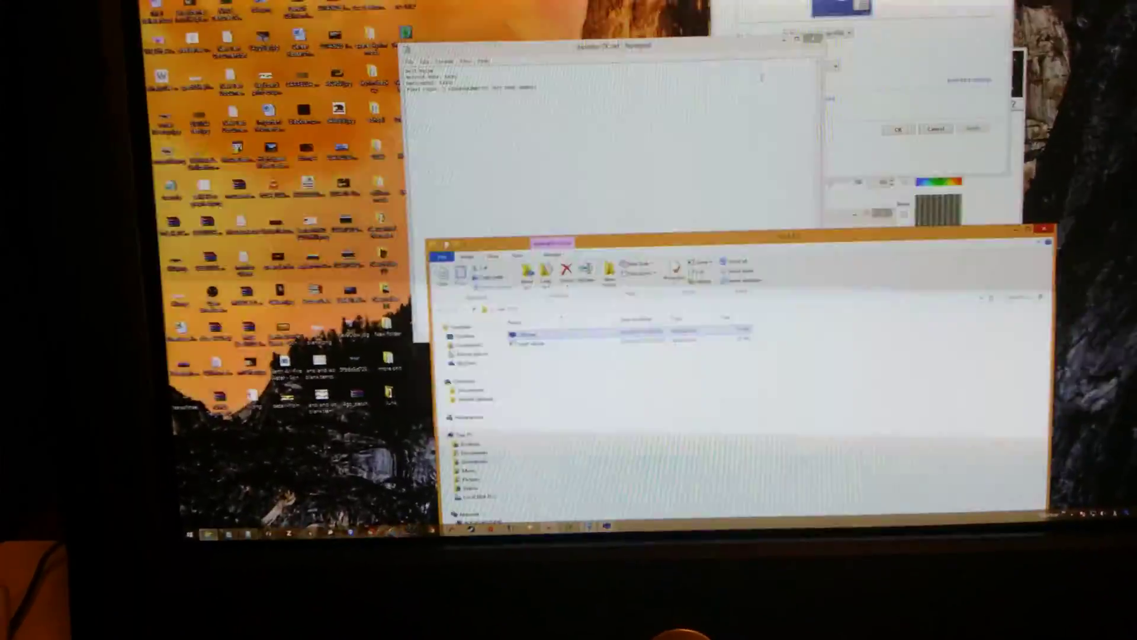
drag(676, 57, 773, 274)
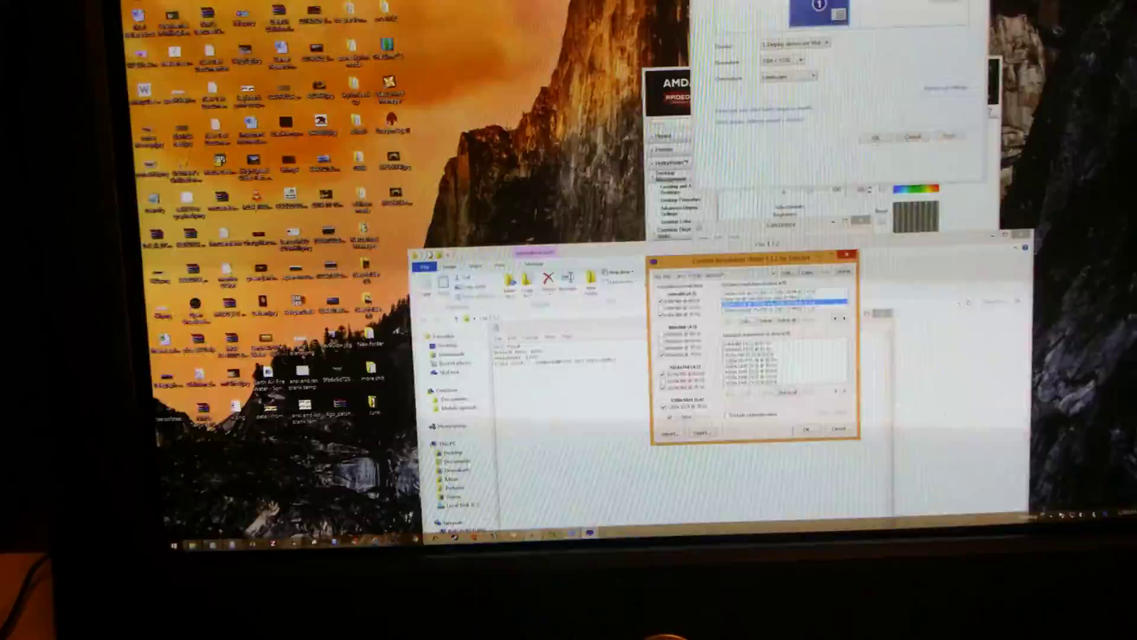
click(849, 114)
drag(848, 115, 924, 394)
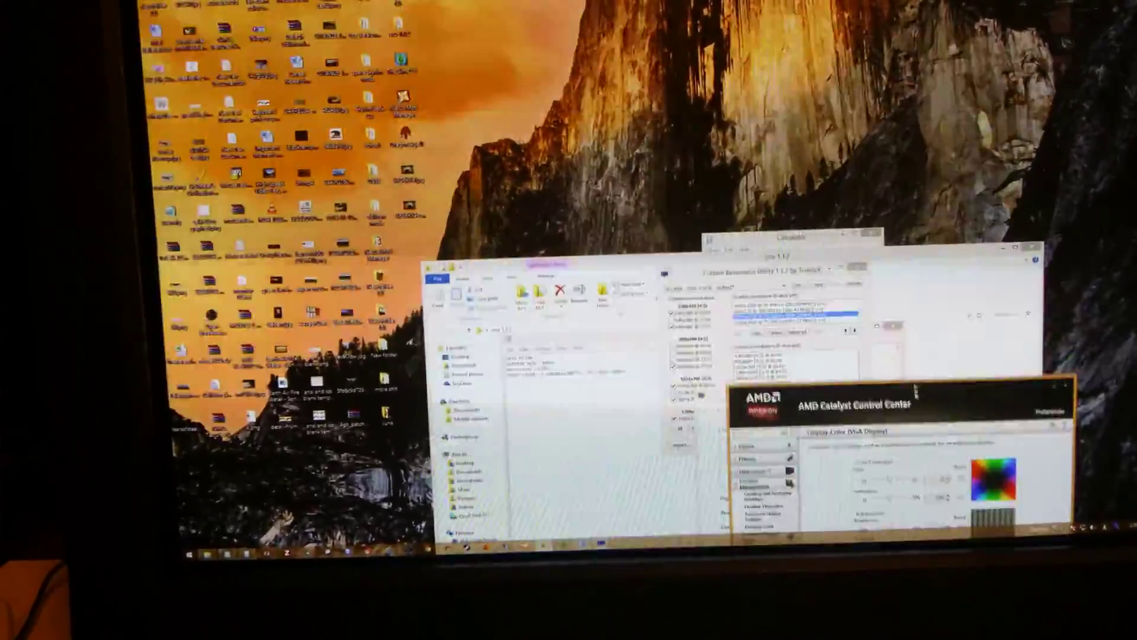